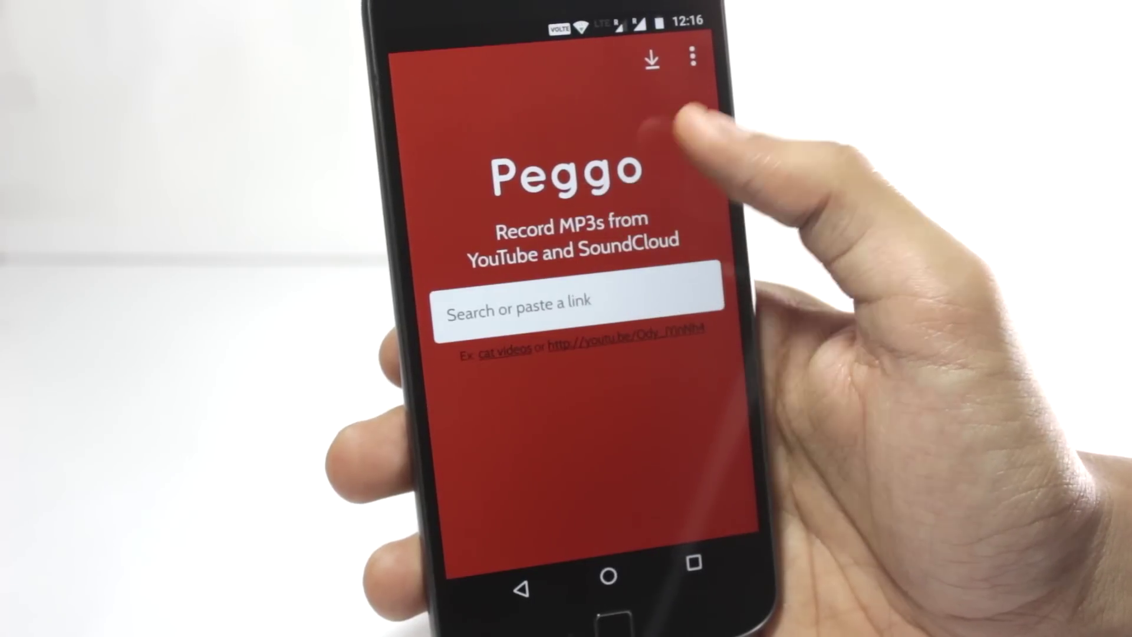
- Search Peggo for 'techburner', open BEST AUDIO HACK FOR ANDROID!, and trim it to 1:31–5:06
{"action": "left_click", "coordinate": [577, 299]}
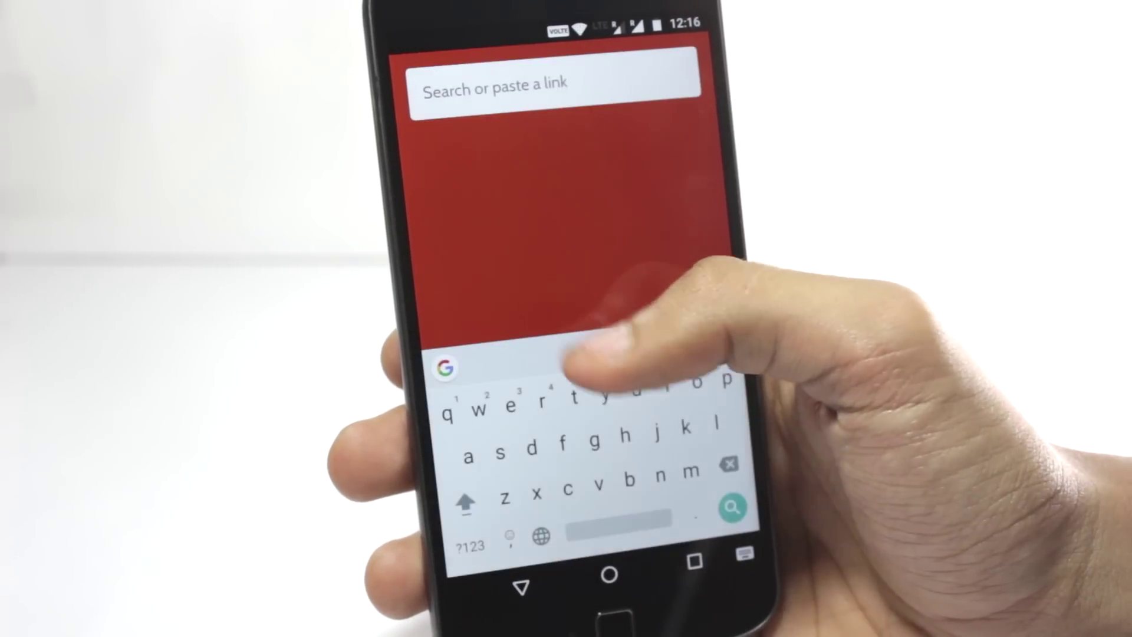
{"action": "type", "text": "t"}
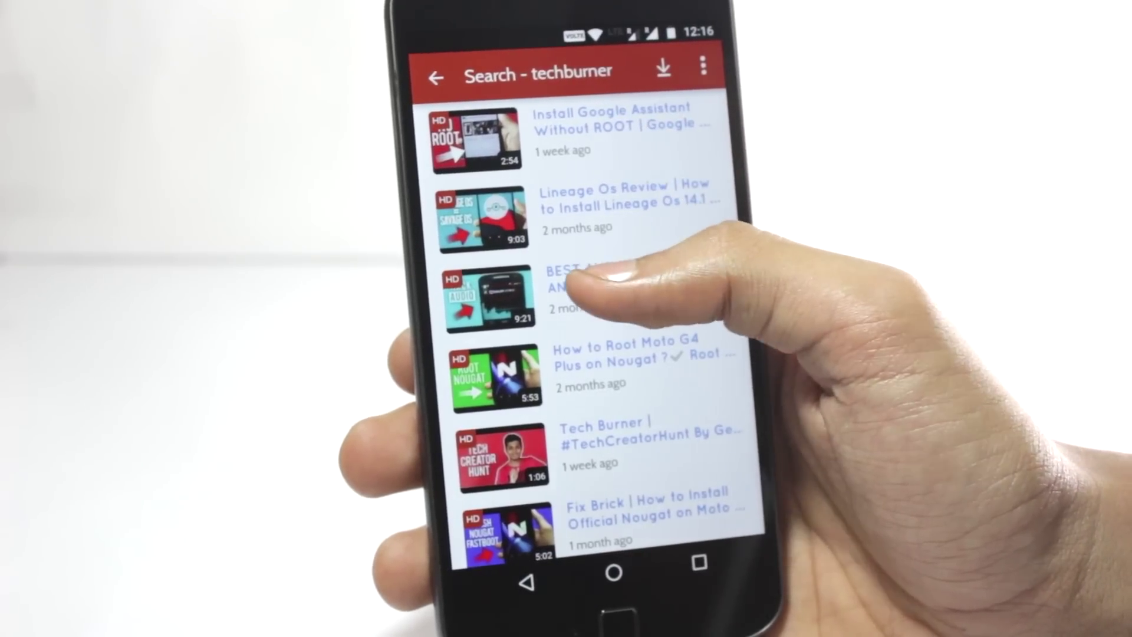
{"action": "left_click", "coordinate": [619, 275]}
{"action": "left_click_drag", "start_coordinate": [501, 305], "coordinate": [485, 307]}
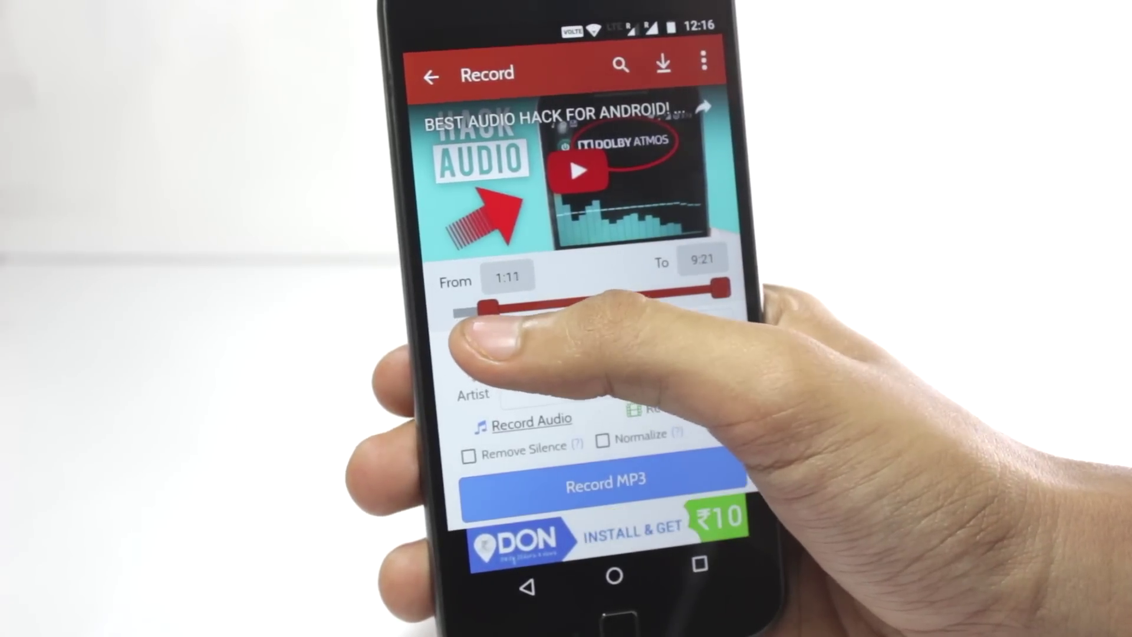
{"action": "left_click_drag", "start_coordinate": [720, 287], "coordinate": [600, 299]}
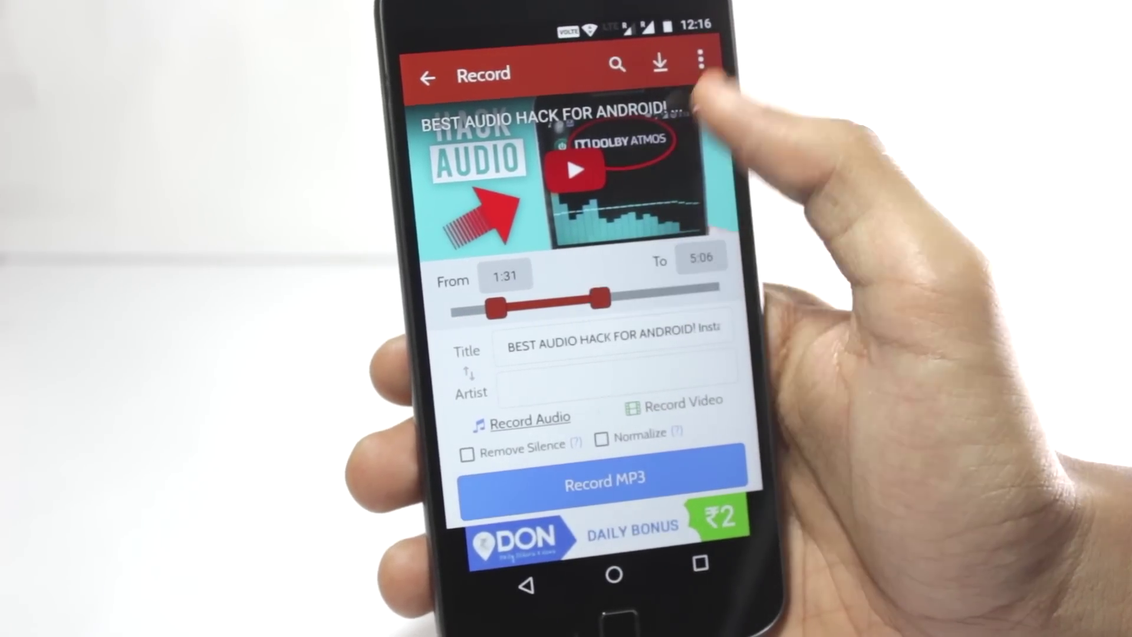